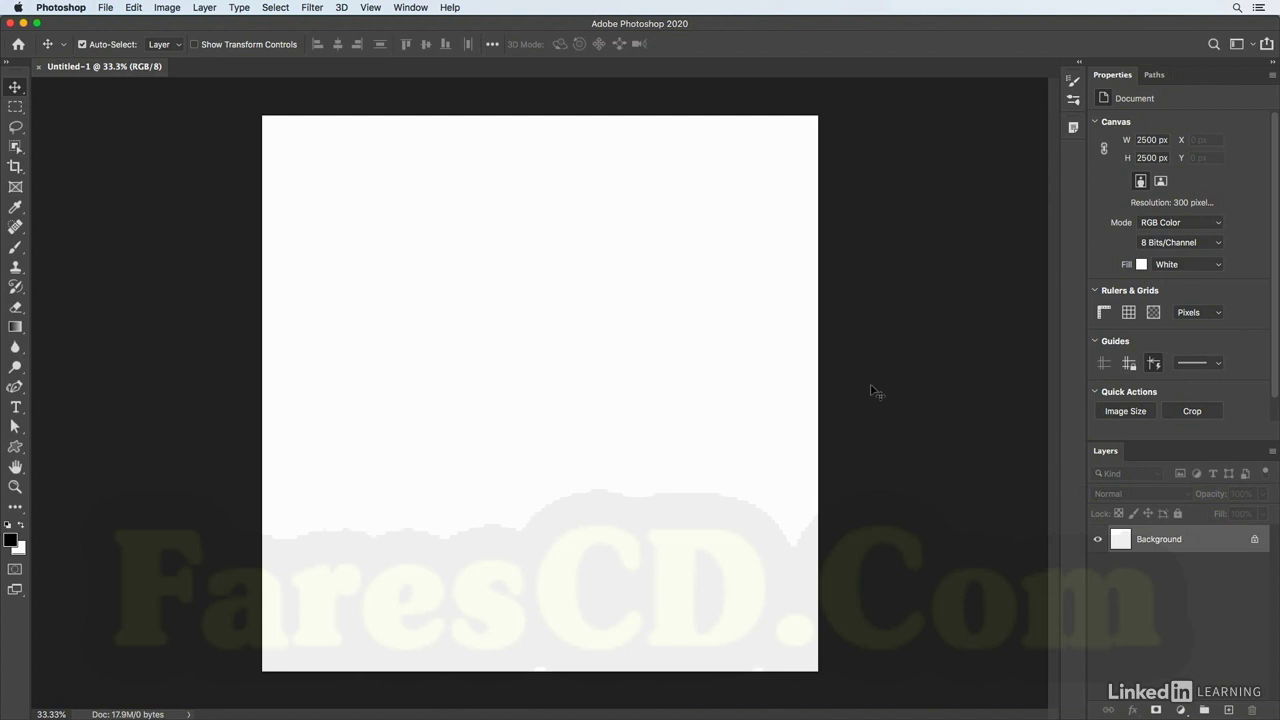
Try vertical paint symmetry with the Brush tool by painting a mirrored freehand stroke down the canvas, and undo the stroke
key("b")
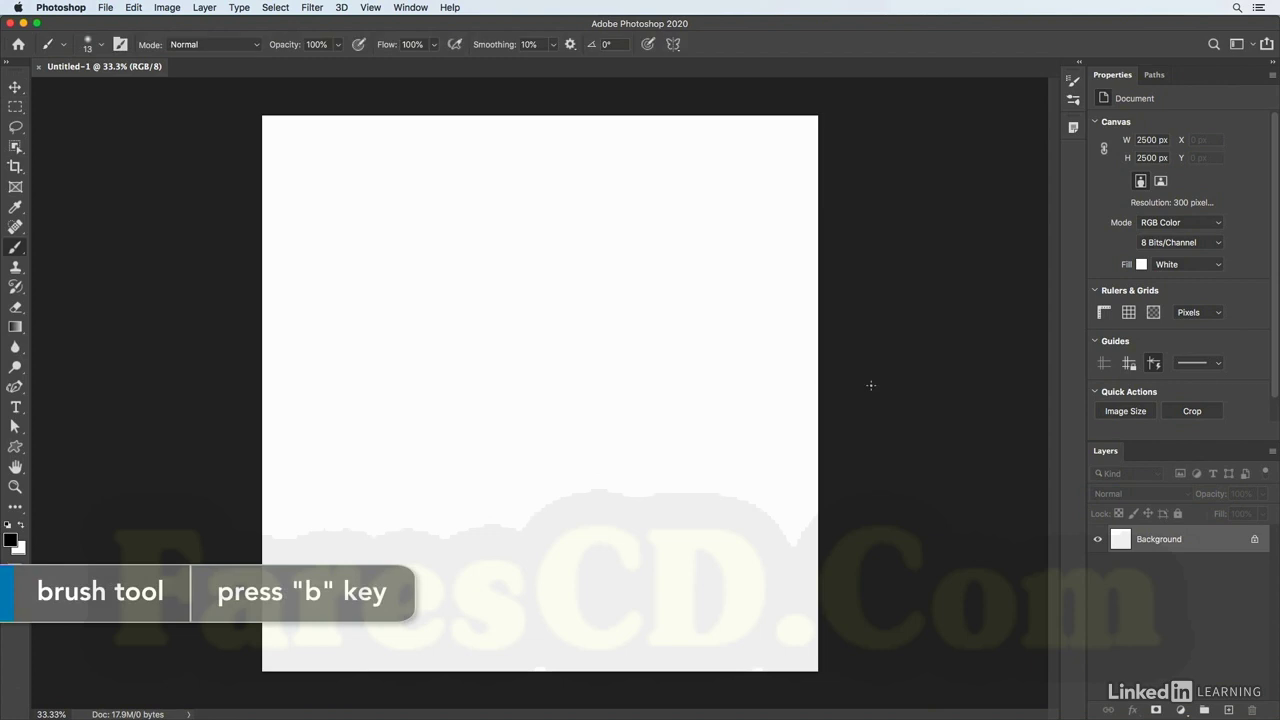
right_click(50, 44)
left_click(82, 48)
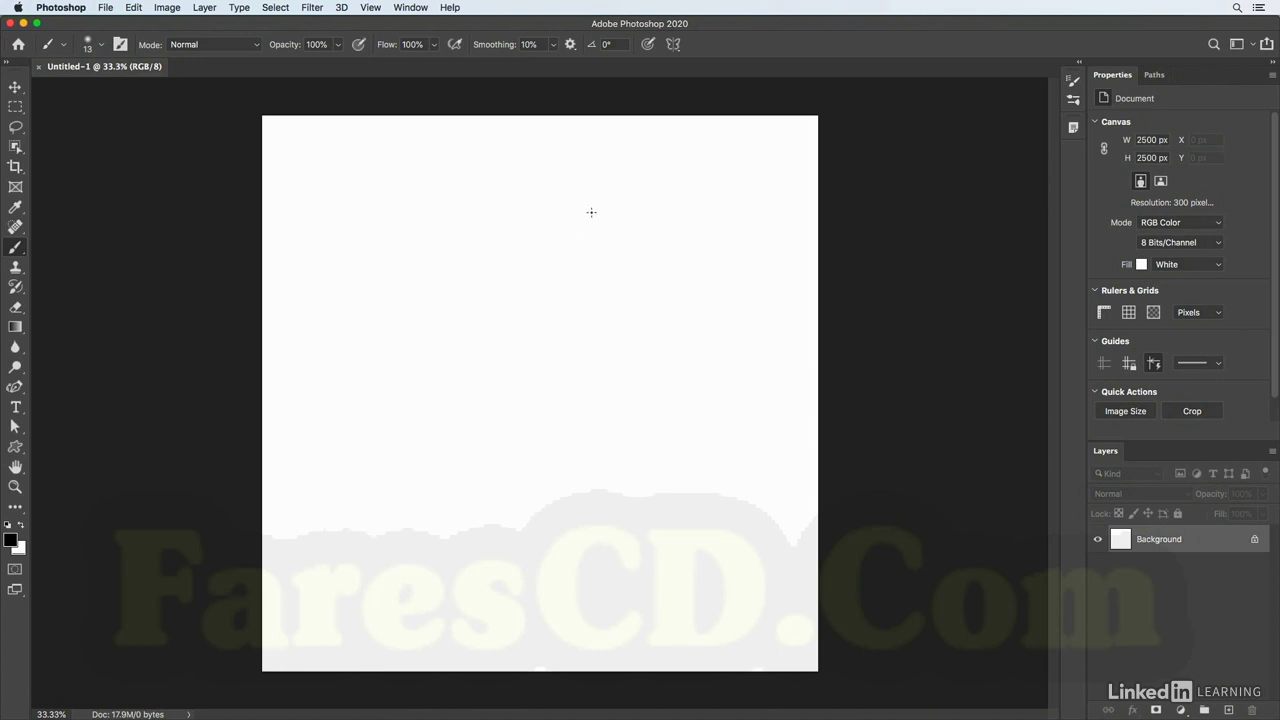
left_click(671, 45)
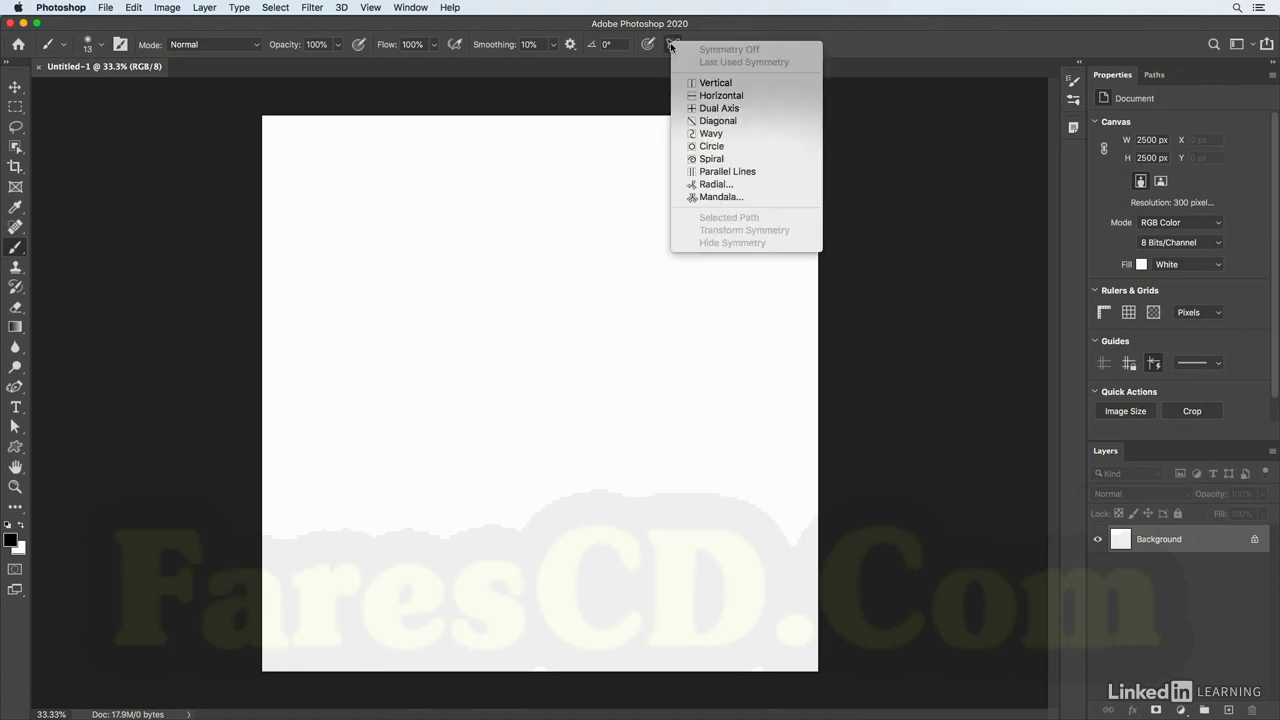
left_click(728, 84)
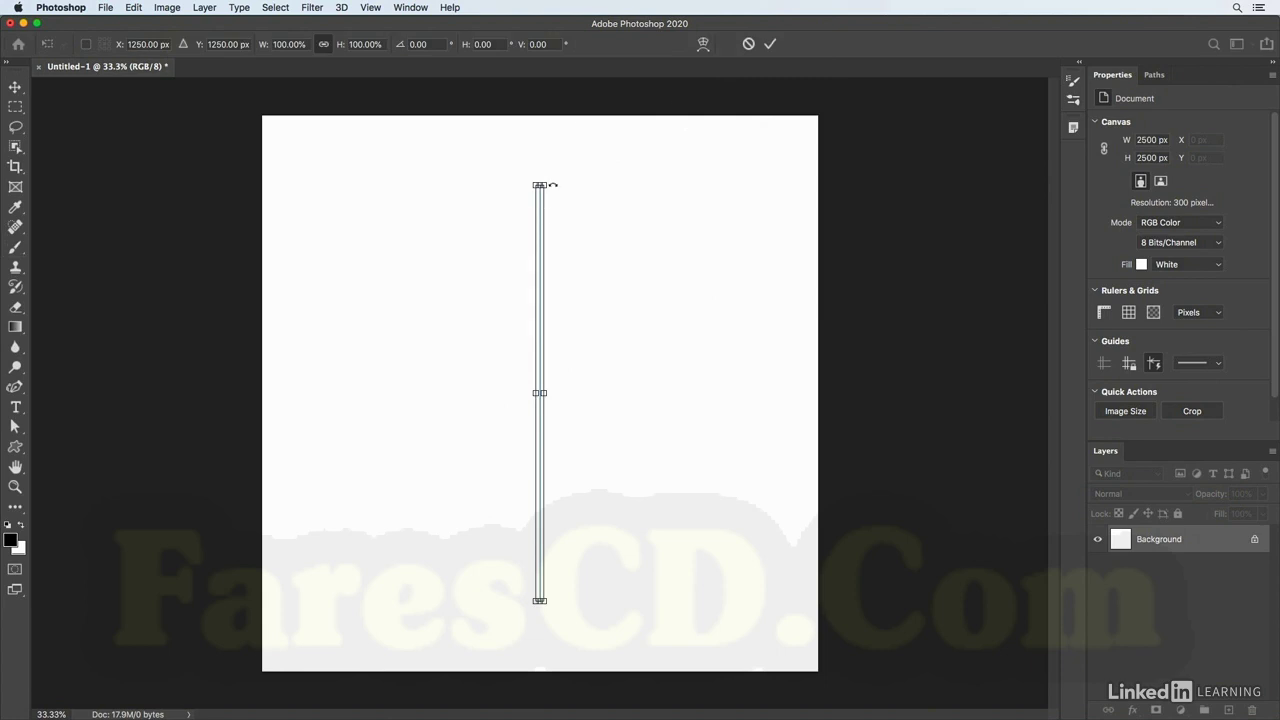
key("Return")
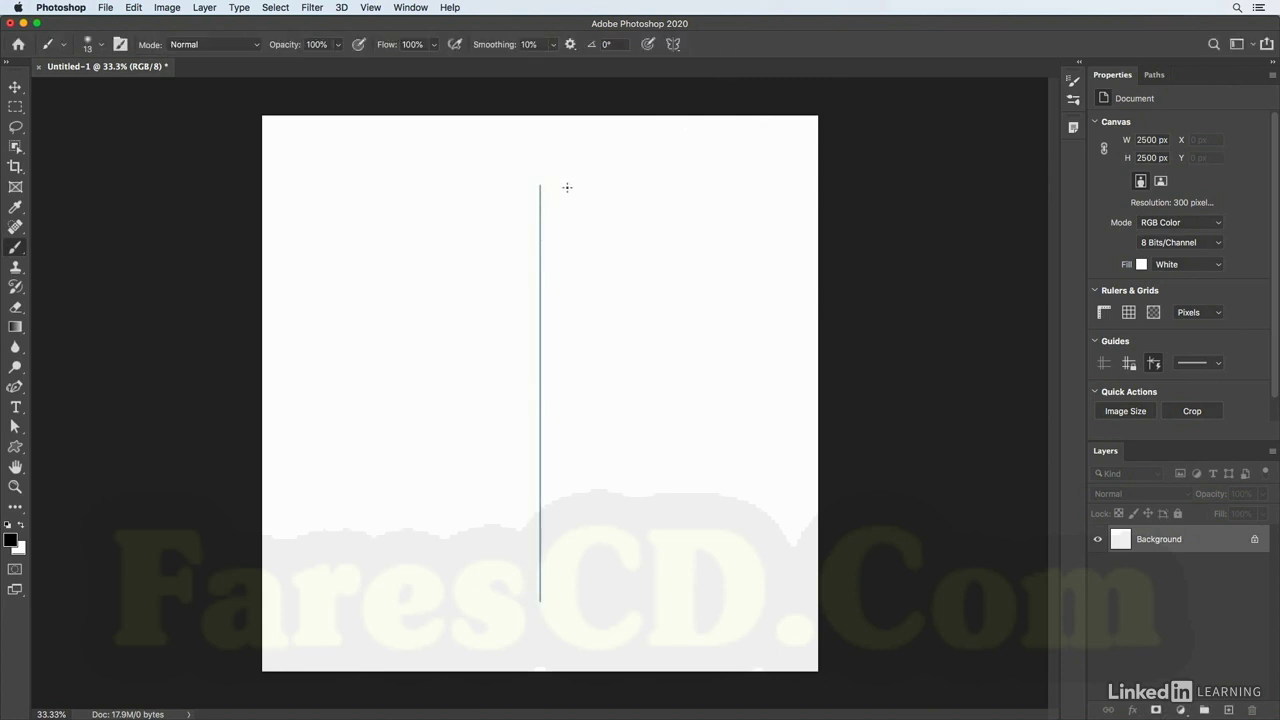
mouse_move(567, 187)
left_mouse_down()
mouse_move(635, 197)
mouse_move(634, 227)
mouse_move(609, 259)
mouse_move(637, 278)
mouse_move(638, 325)
mouse_move(585, 381)
mouse_move(594, 431)
mouse_move(625, 441)
mouse_move(603, 452)
mouse_move(587, 498)
mouse_move(606, 527)
mouse_move(592, 593)
mouse_move(726, 629)
mouse_move(771, 543)
mouse_move(675, 601)
mouse_move(652, 662)
left_mouse_up()
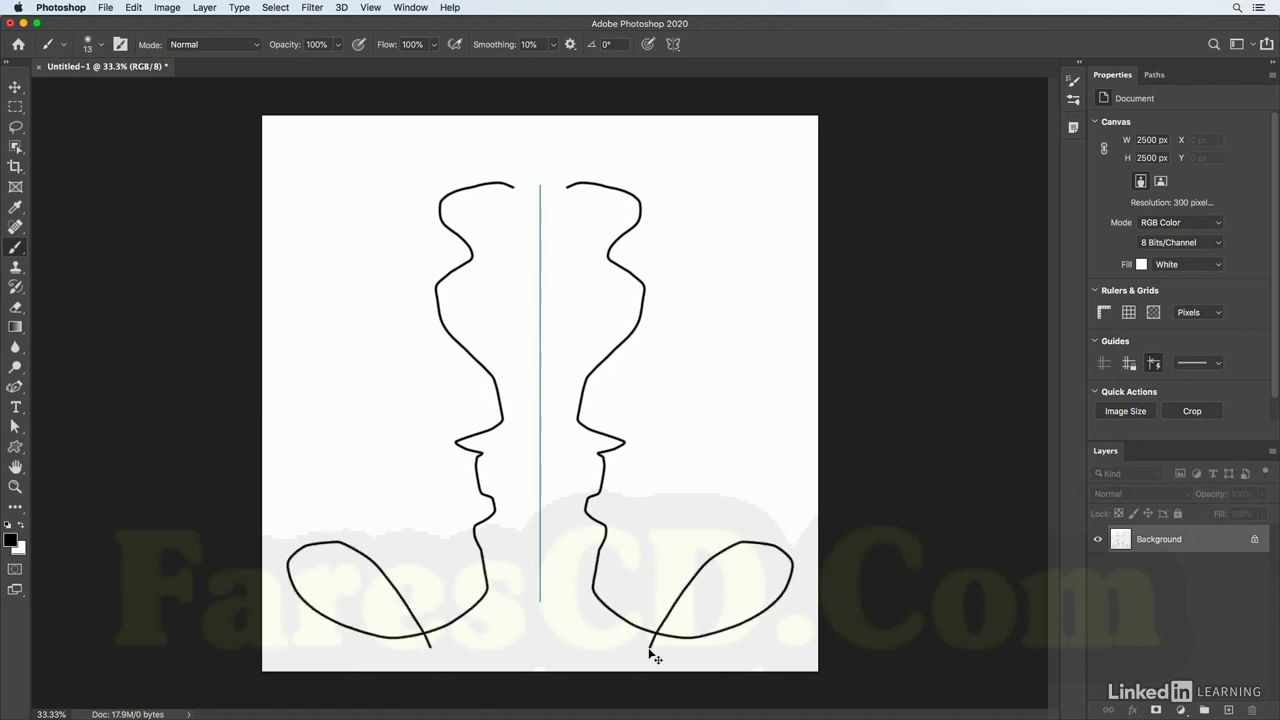
key("ctrl+z")
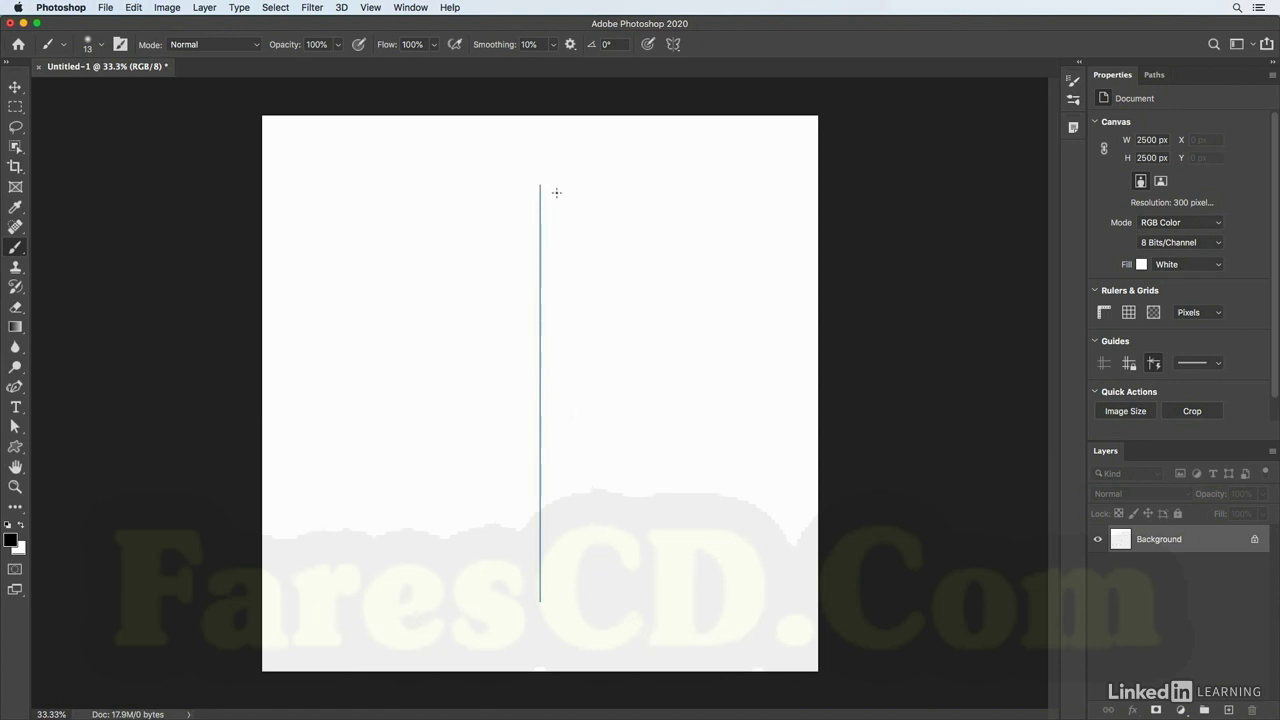
Try dual-axis paint symmetry by painting a winding stroke from the canvas centre, and undo the stroke
left_click(674, 46)
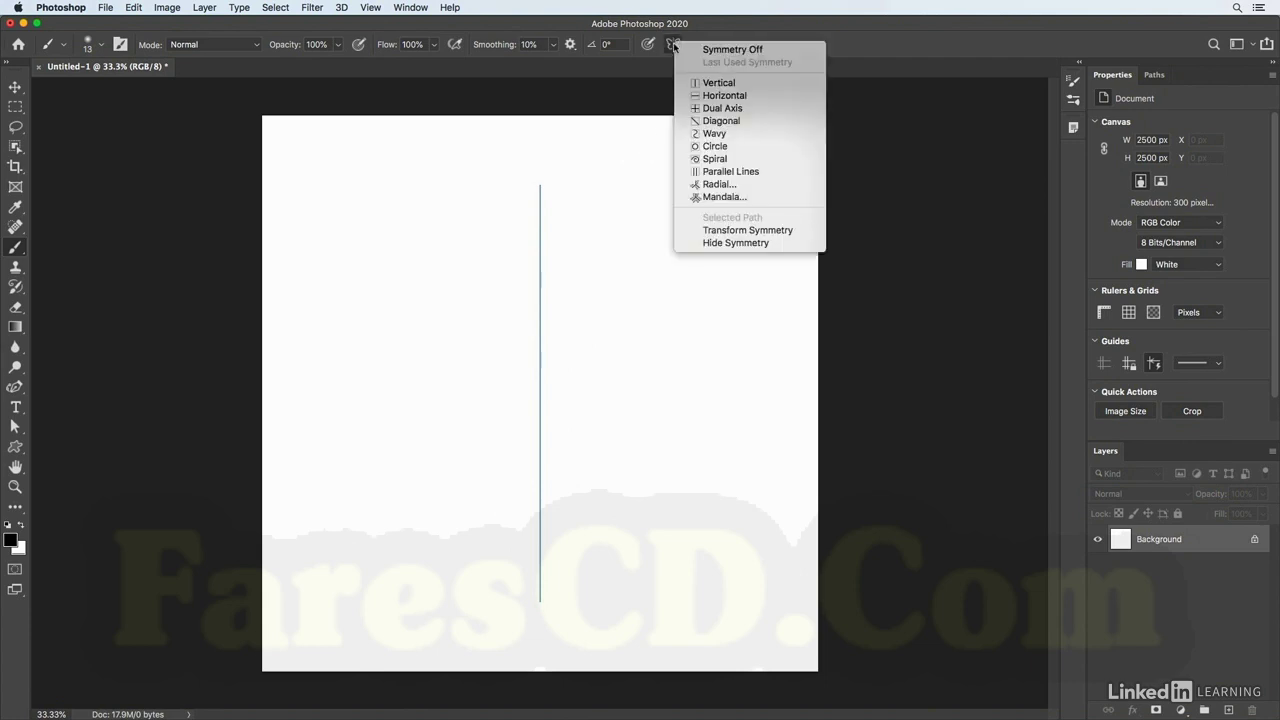
left_click(724, 107)
key("Return")
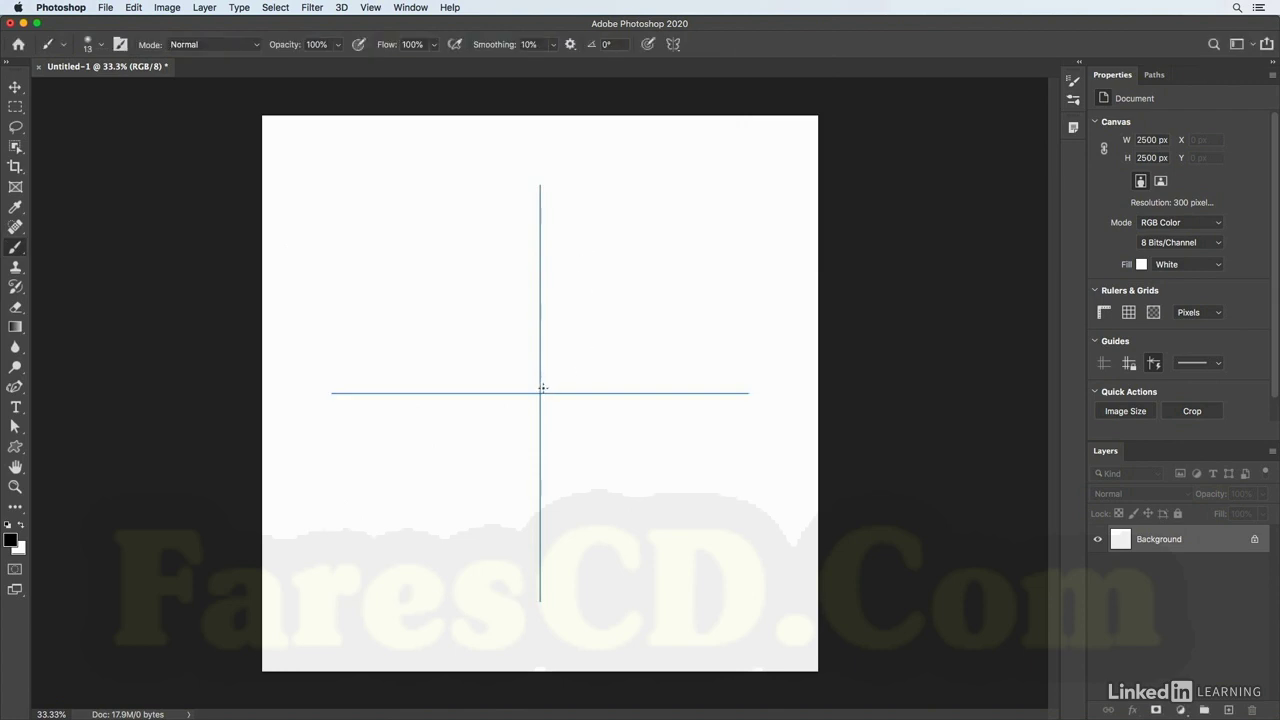
mouse_move(547, 386)
left_mouse_down()
mouse_move(551, 341)
mouse_move(574, 291)
mouse_move(567, 231)
mouse_move(589, 221)
mouse_move(597, 255)
mouse_move(568, 347)
mouse_move(591, 373)
mouse_move(740, 374)
mouse_move(743, 356)
mouse_move(667, 340)
mouse_move(642, 312)
mouse_move(725, 311)
mouse_move(692, 241)
left_mouse_up()
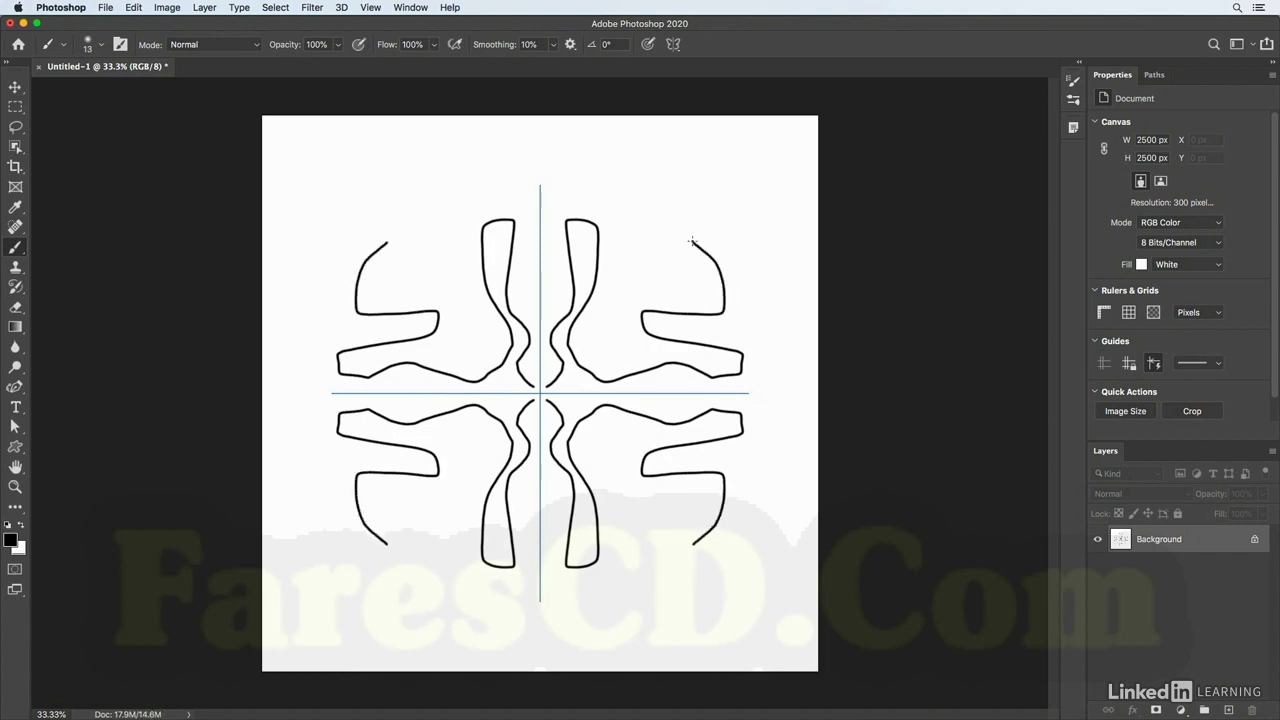
key("super+z")
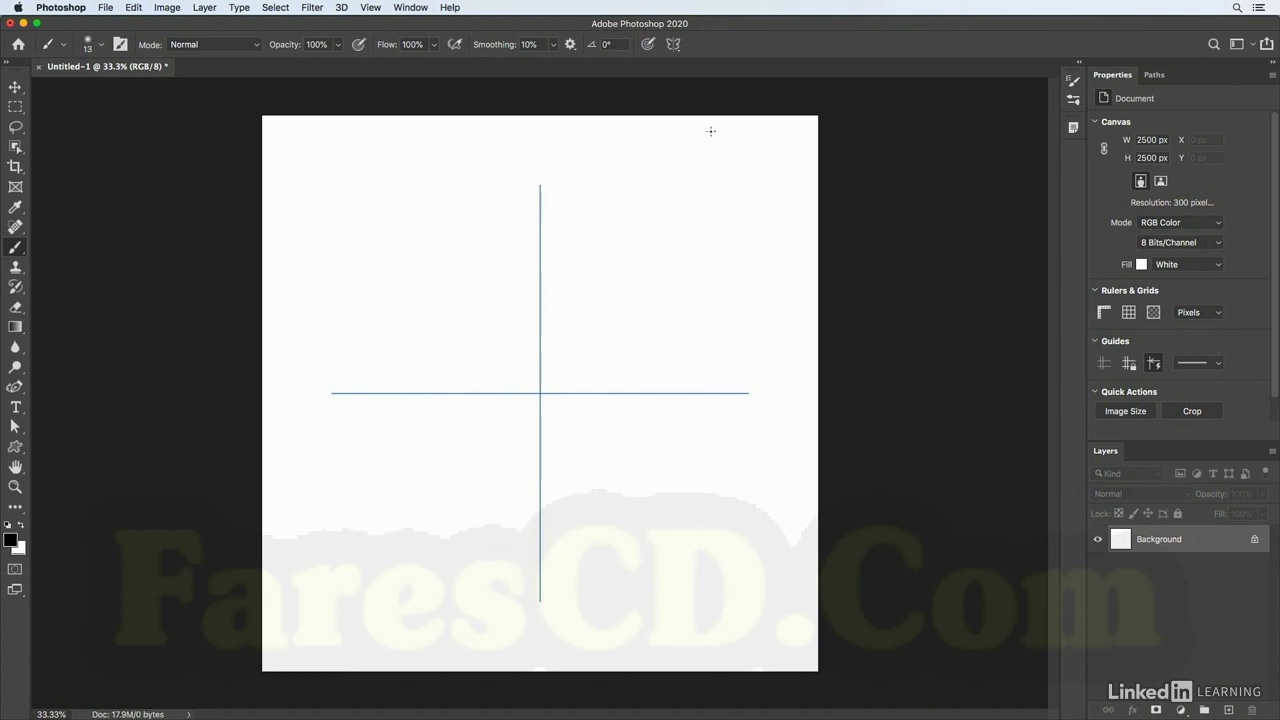
Try radial paint symmetry with 12 segments by painting a stroke from the canvas centre, and undo the stroke
left_click(675, 45)
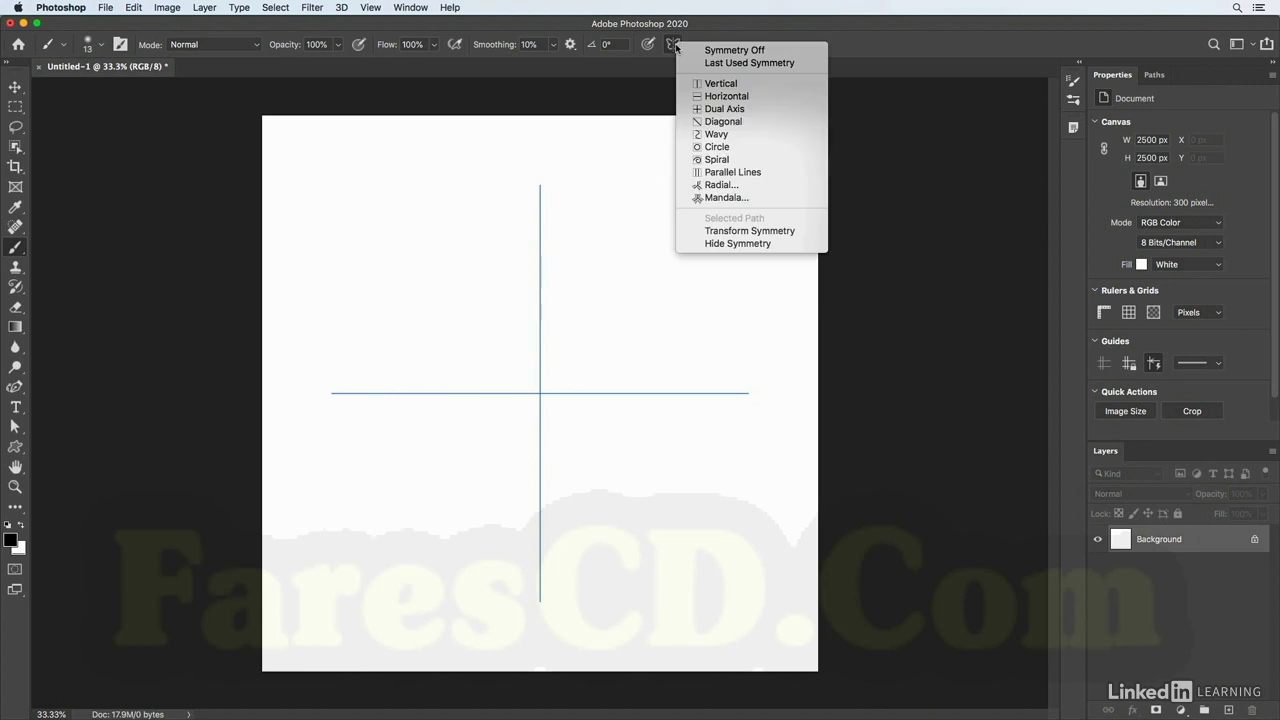
left_click(744, 187)
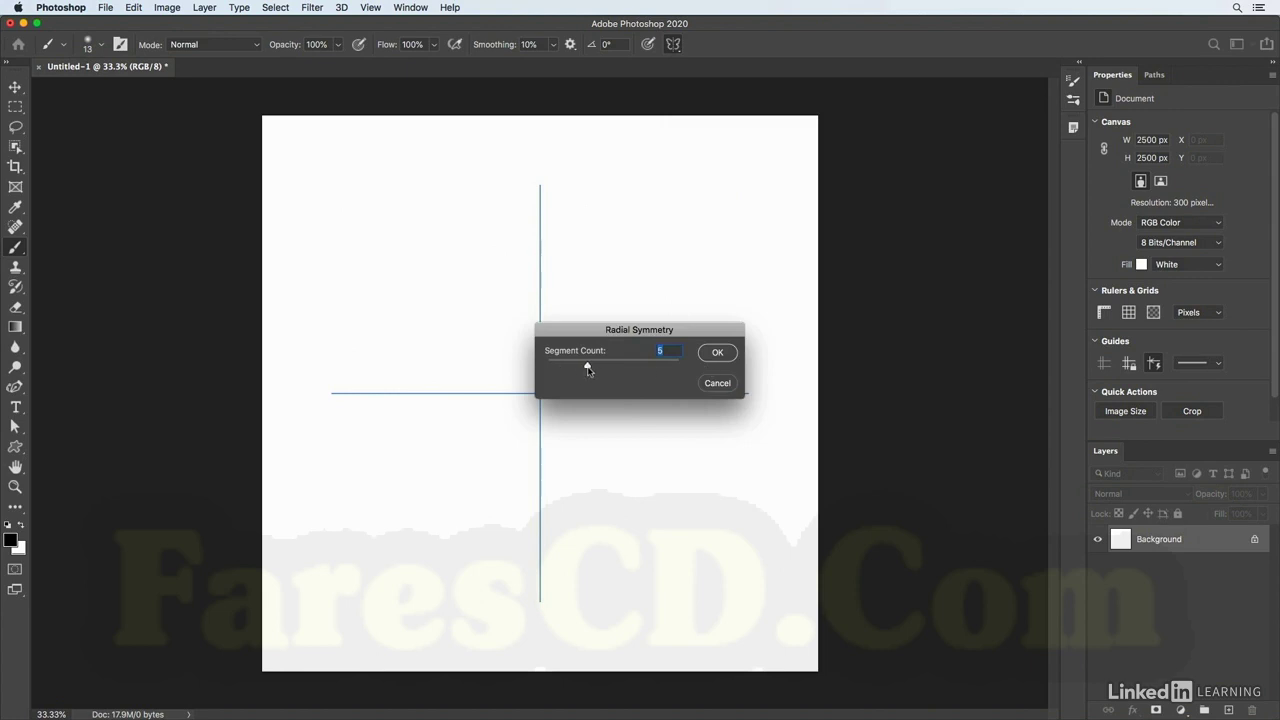
left_click_drag(588, 369, 684, 367)
left_click(722, 357)
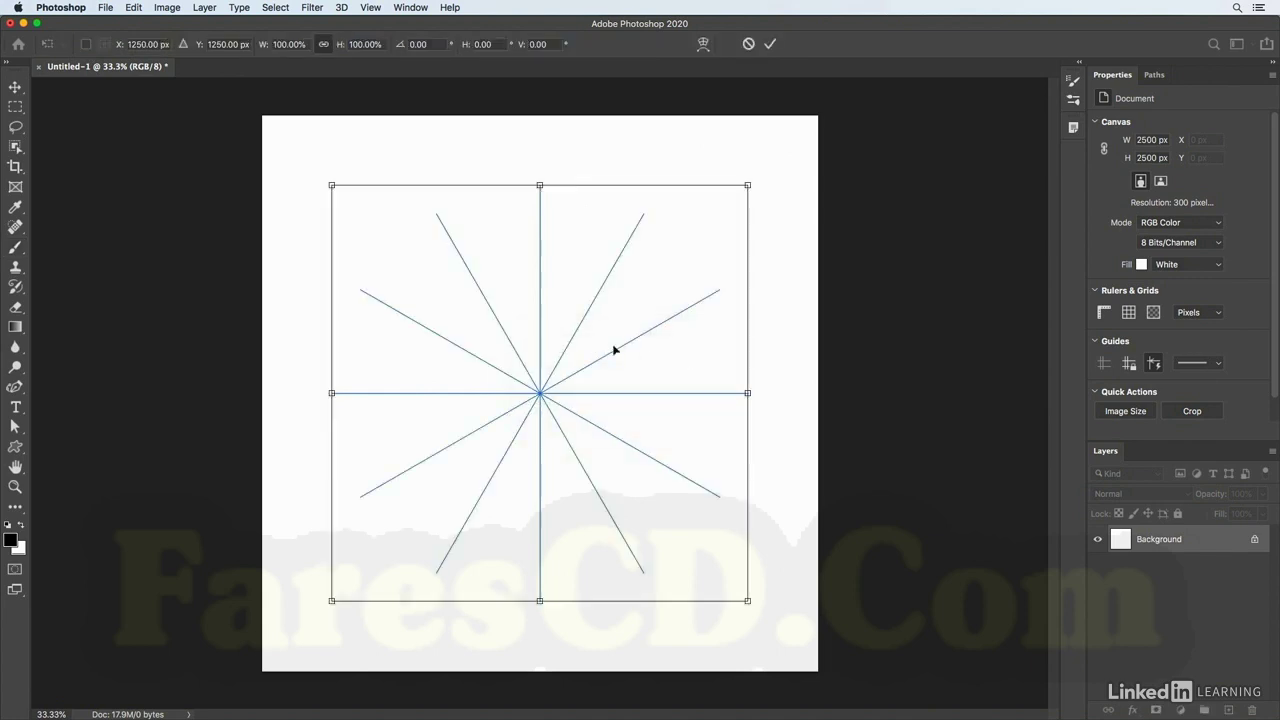
key("Return")
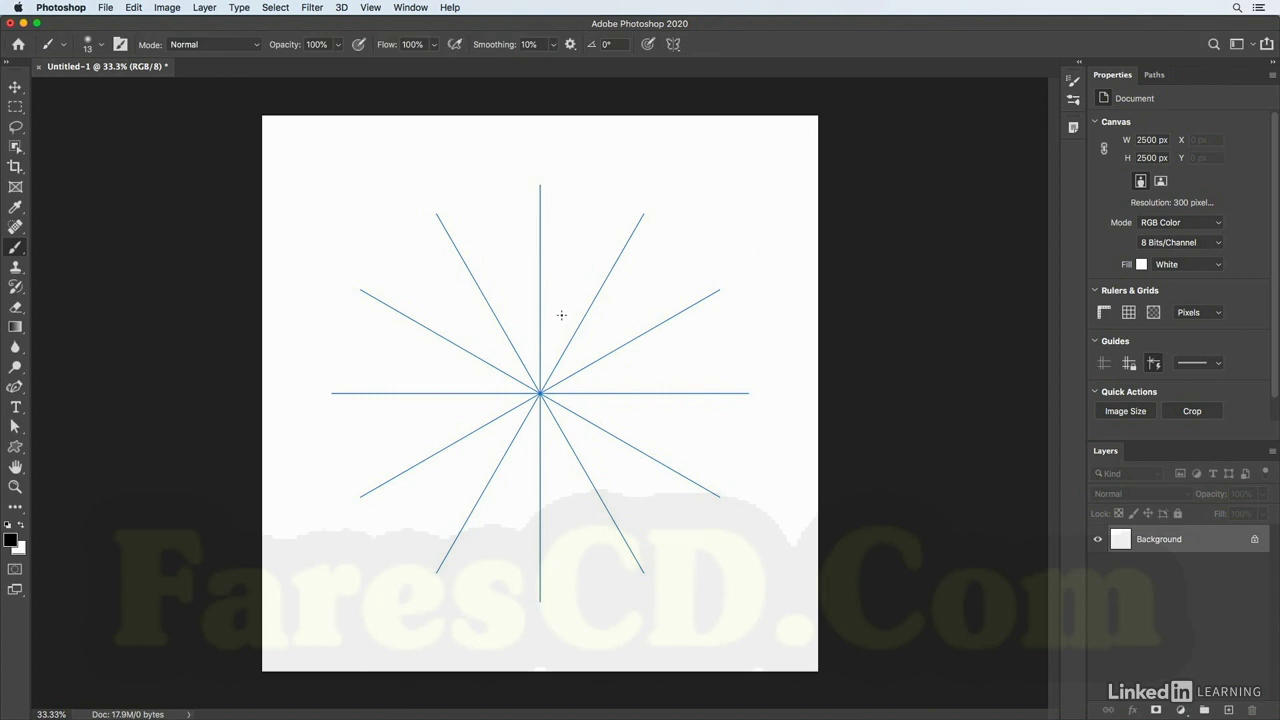
mouse_move(540, 393)
left_mouse_down()
mouse_move(568, 356)
mouse_move(533, 301)
mouse_move(538, 262)
mouse_move(652, 242)
mouse_move(640, 218)
mouse_move(560, 238)
mouse_move(545, 290)
mouse_move(590, 300)
mouse_move(456, 305)
mouse_move(430, 390)
mouse_move(448, 460)
mouse_move(450, 440)
left_mouse_up()
key("super+z")
Apply mandala paint symmetry with 8 segments at the canvas centre, and test it with a brush stroke that is undone
left_click(678, 44)
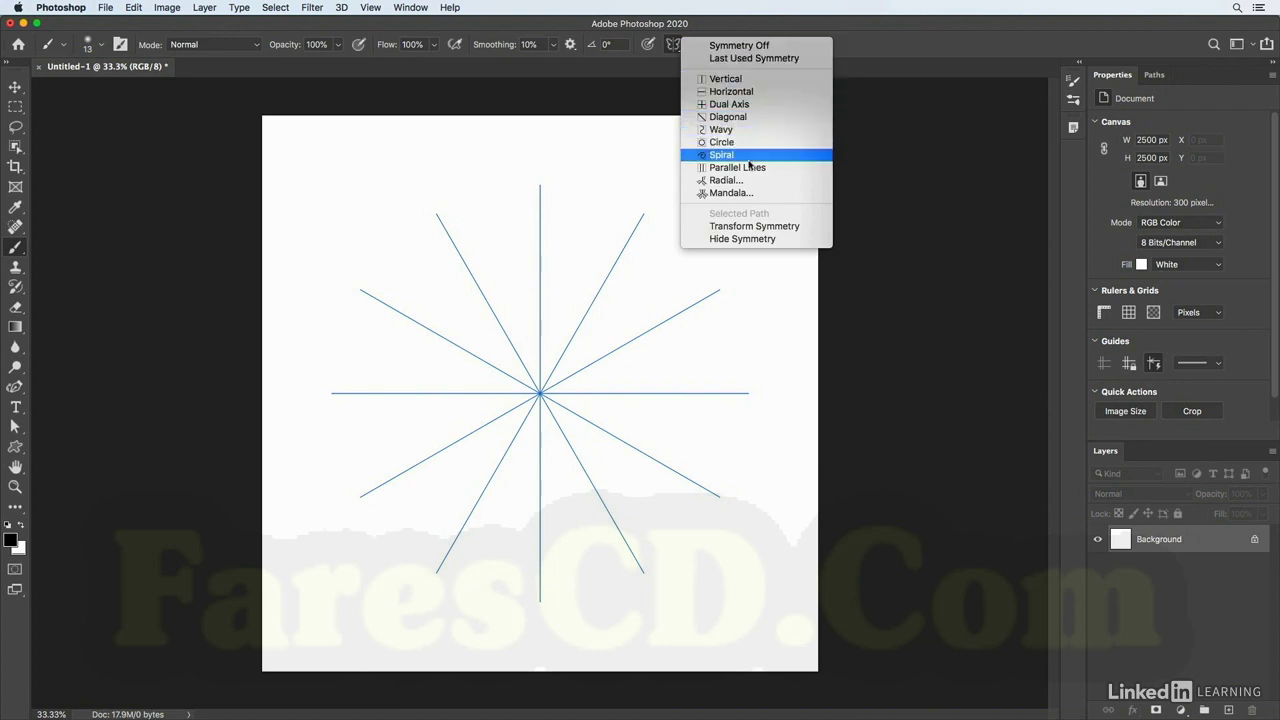
left_click(730, 192)
left_click_drag(549, 368, 655, 368)
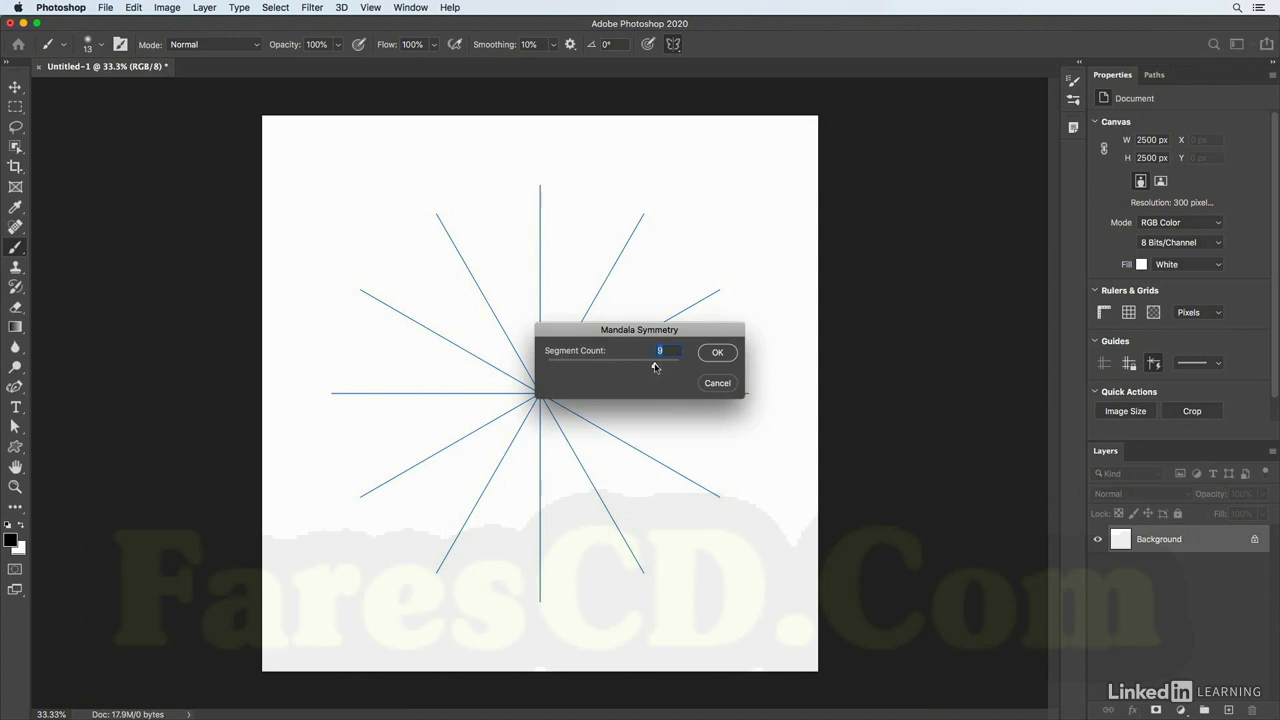
left_click(722, 354)
key("Return")
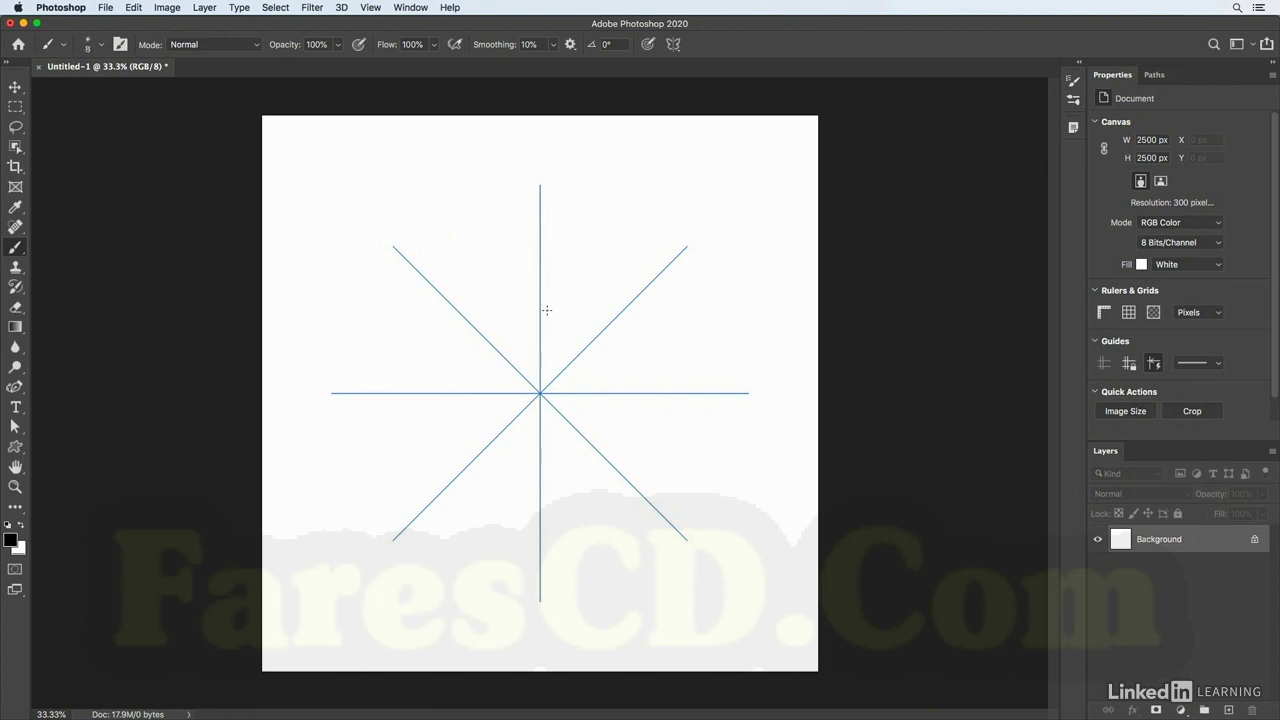
mouse_move(547, 310)
left_mouse_down()
mouse_move(563, 358)
mouse_move(584, 372)
mouse_move(621, 348)
mouse_move(634, 306)
mouse_move(616, 263)
mouse_move(670, 255)
mouse_move(692, 267)
mouse_move(683, 316)
mouse_move(535, 362)
mouse_move(531, 394)
mouse_move(650, 334)
left_mouse_up()
key("super+z")
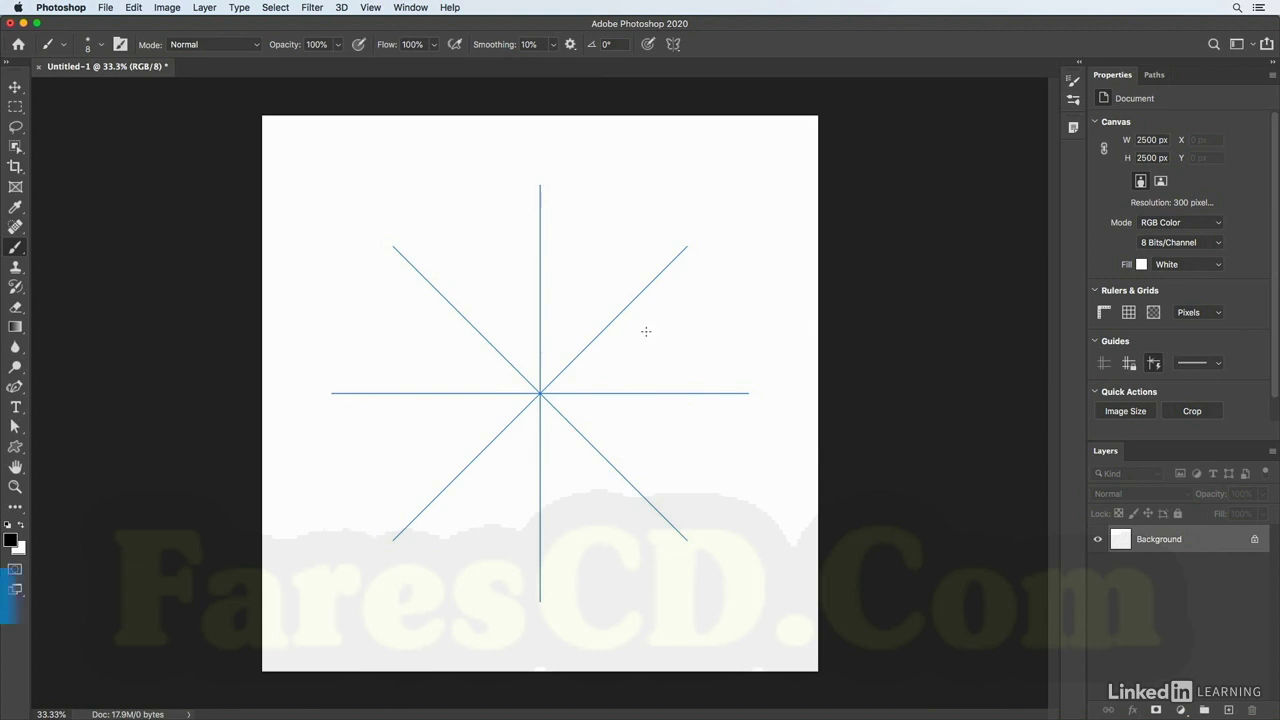
Fill the Background layer with a radial dark purple-to-teal gradient from the Blues presets, running outward from the canvas centre
key("g")
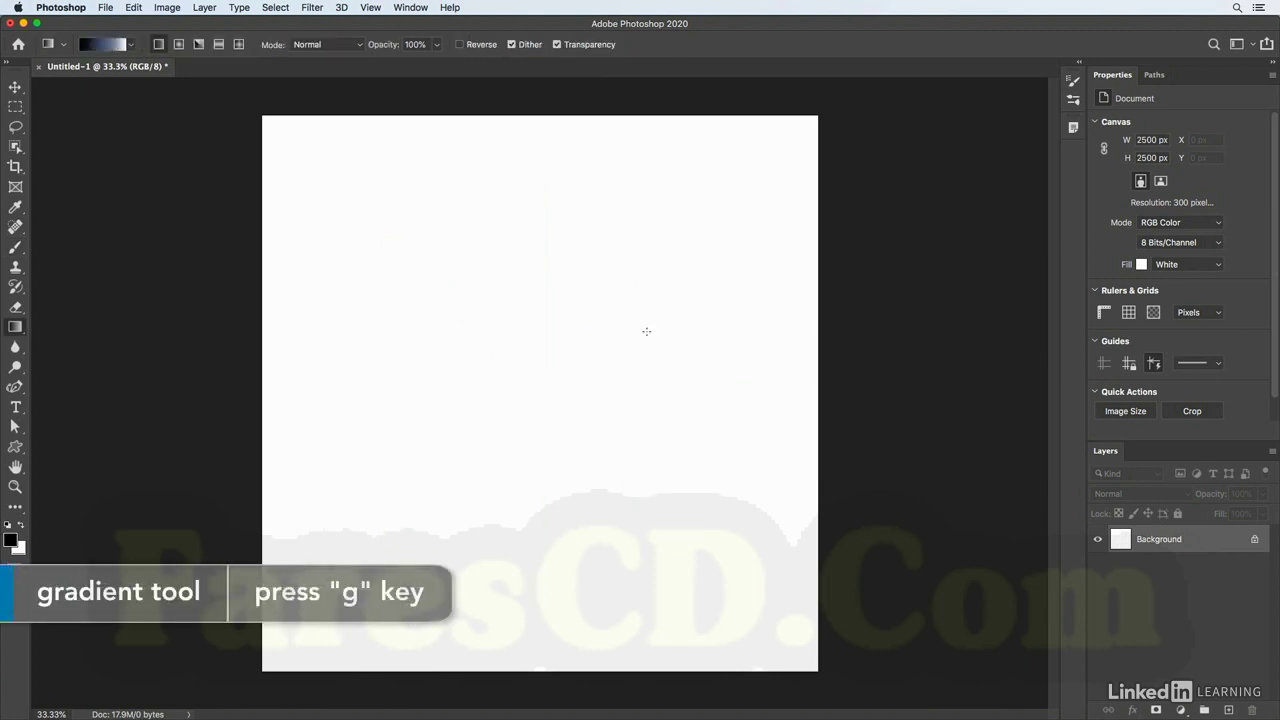
left_click(131, 45)
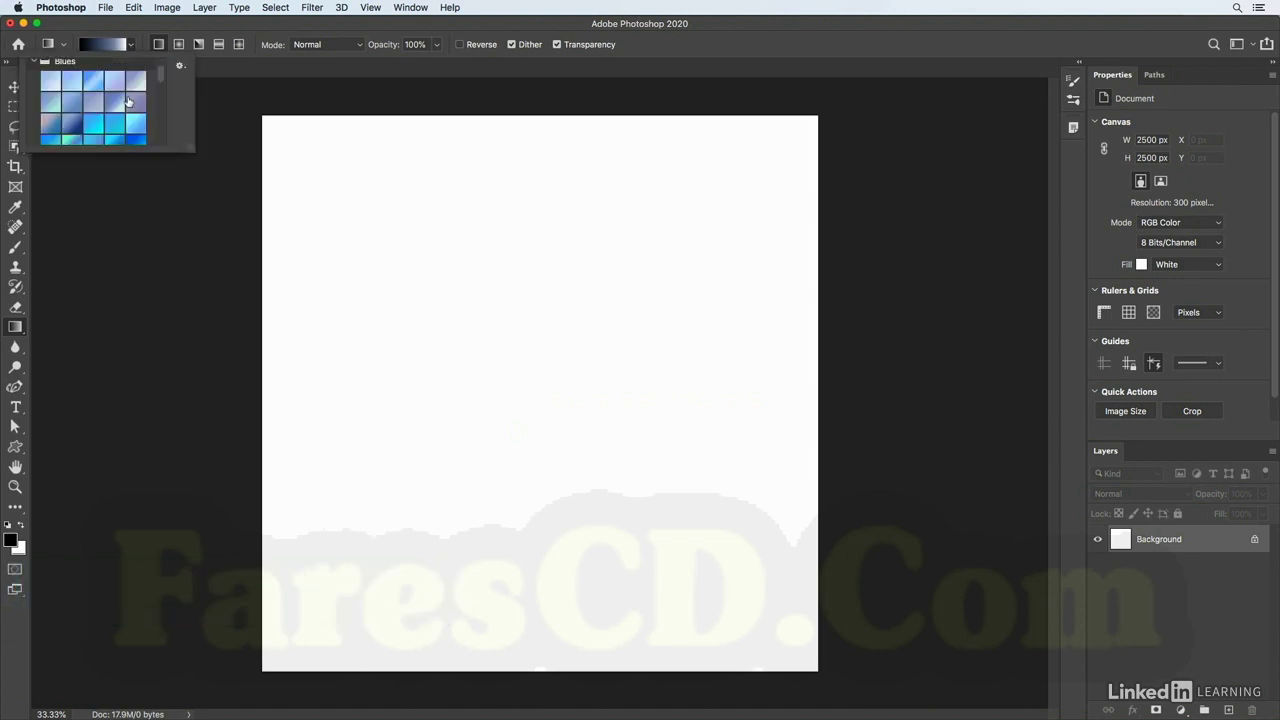
scroll(128, 101, "down", 2)
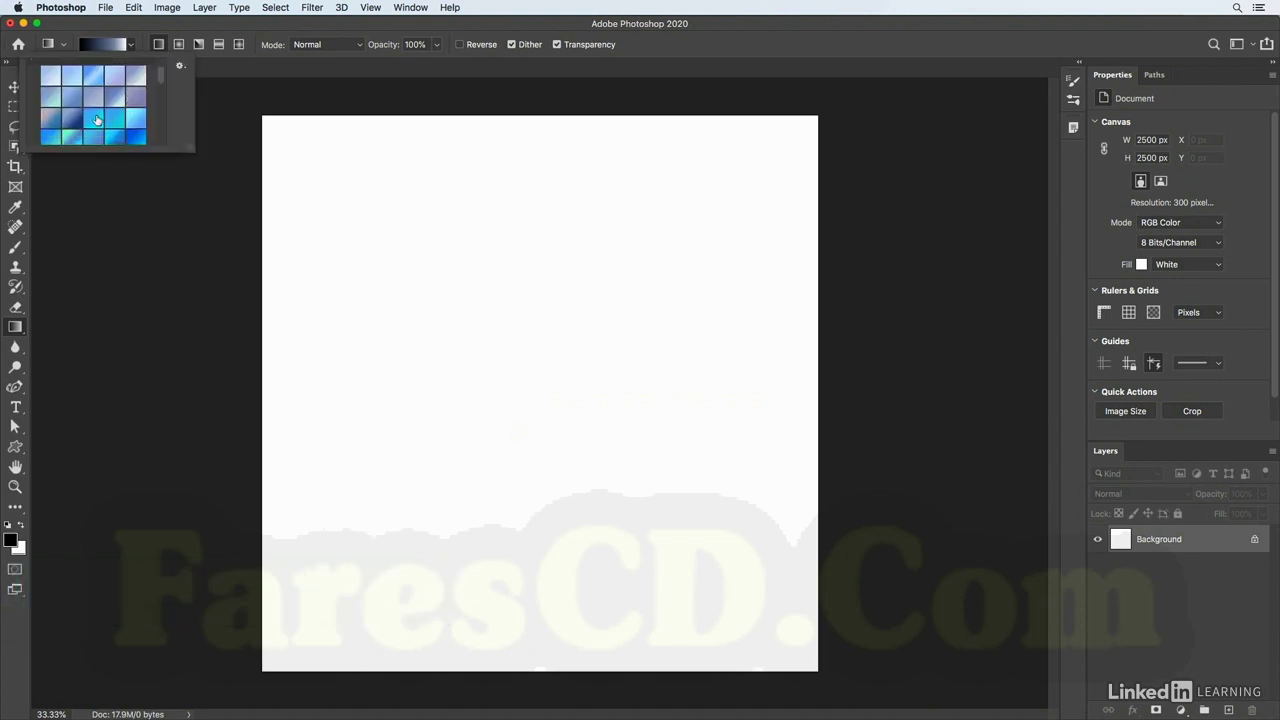
scroll(96, 121, "down", 2)
left_click(72, 131)
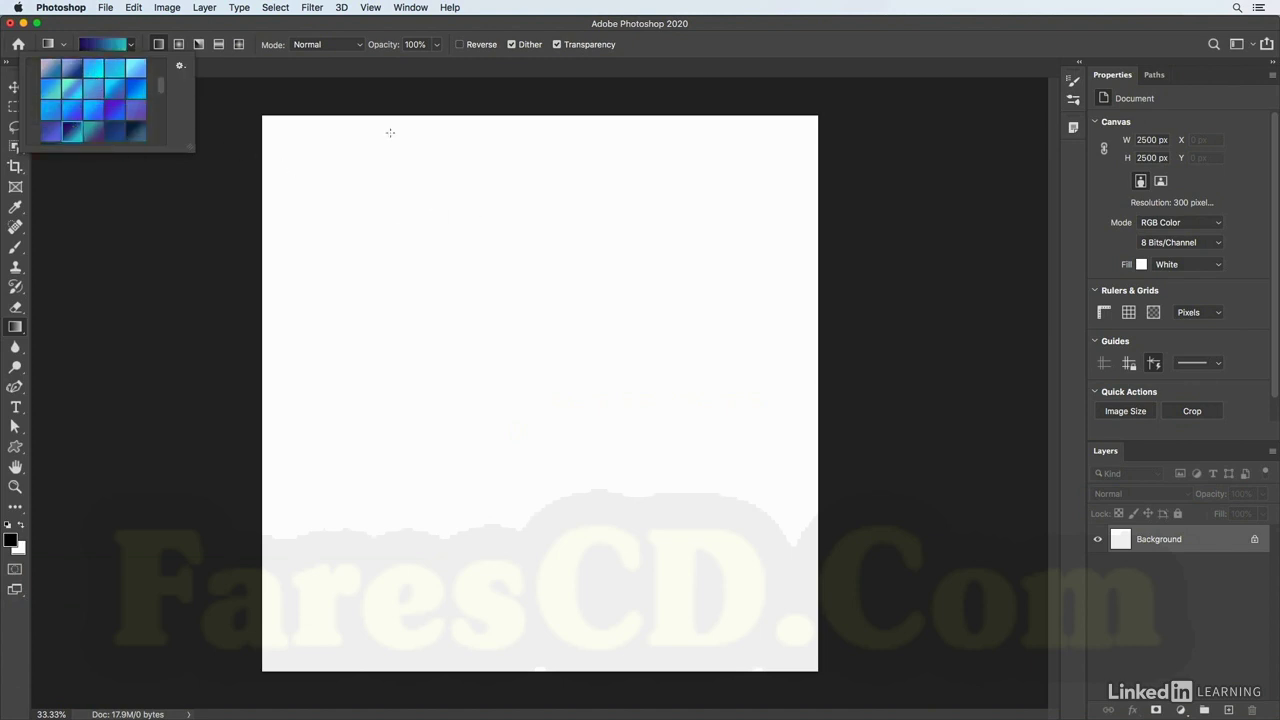
left_click(178, 44)
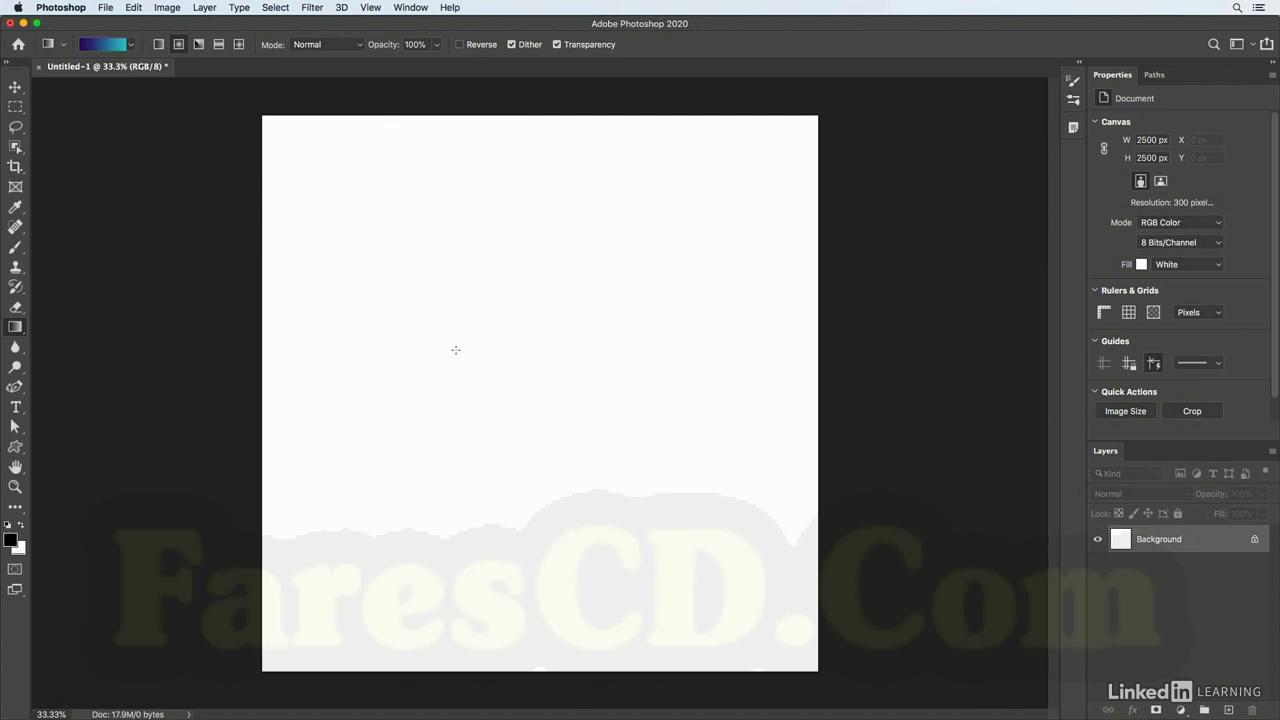
left_click_drag(543, 397, 800, 256)
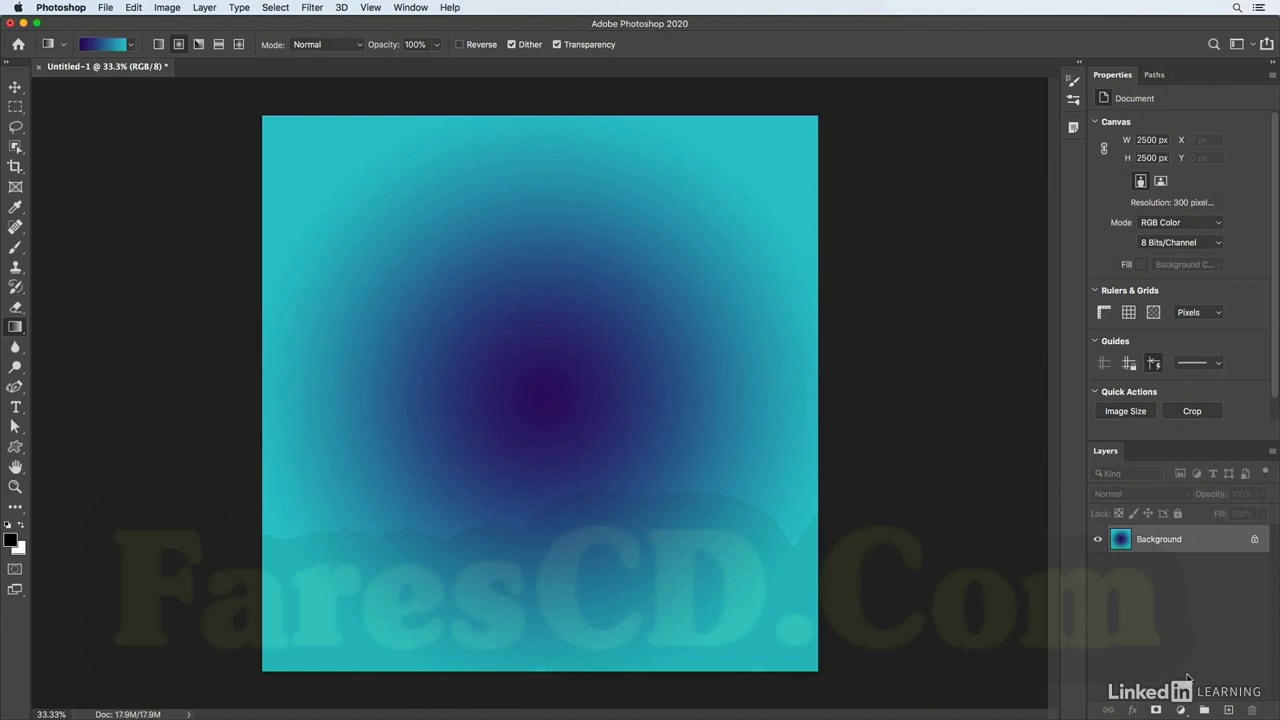
Add a new layer above the Background, fill it with black, and give it a layer mask
left_click(1229, 710)
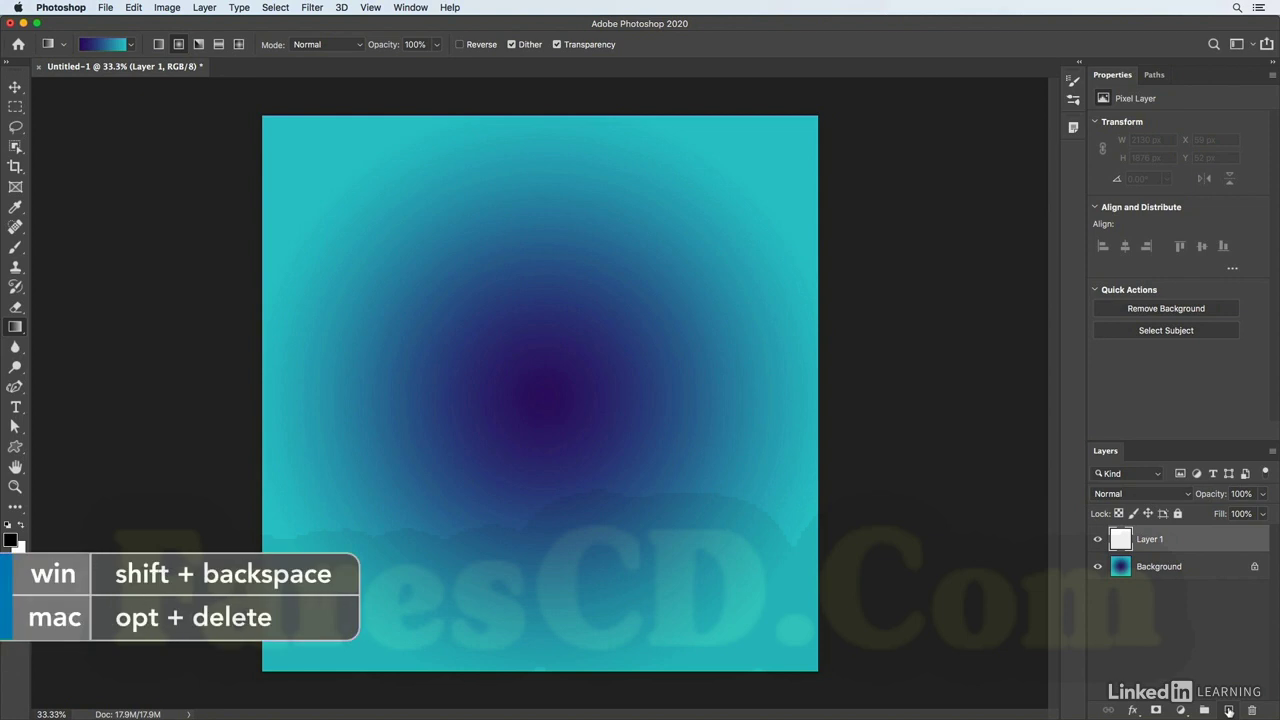
key("shift+BackSpace")
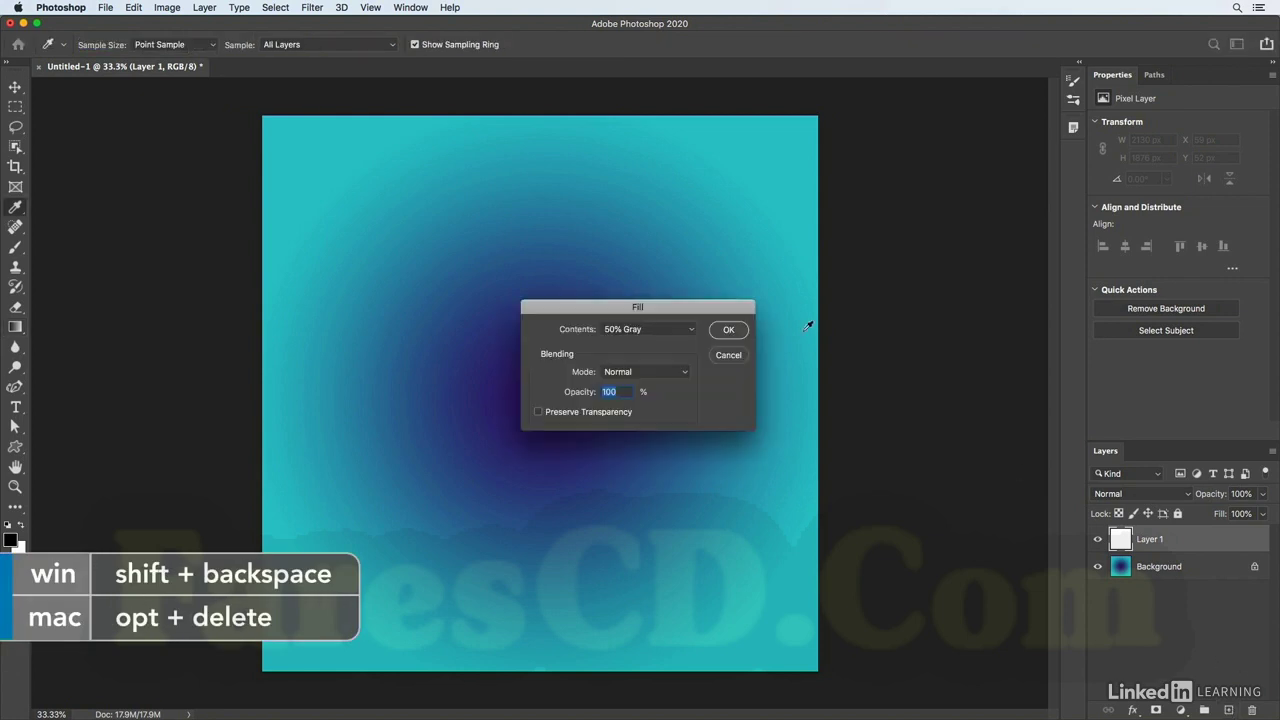
left_click(672, 331)
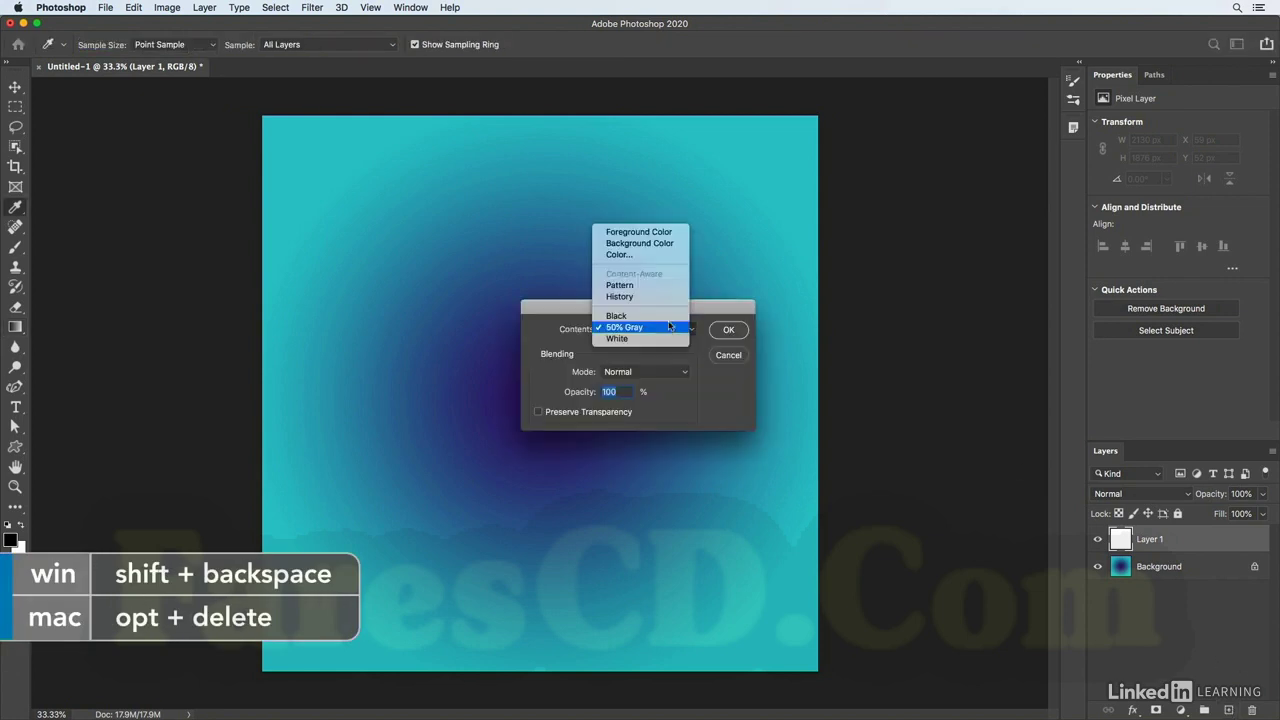
left_click(668, 316)
left_click(739, 329)
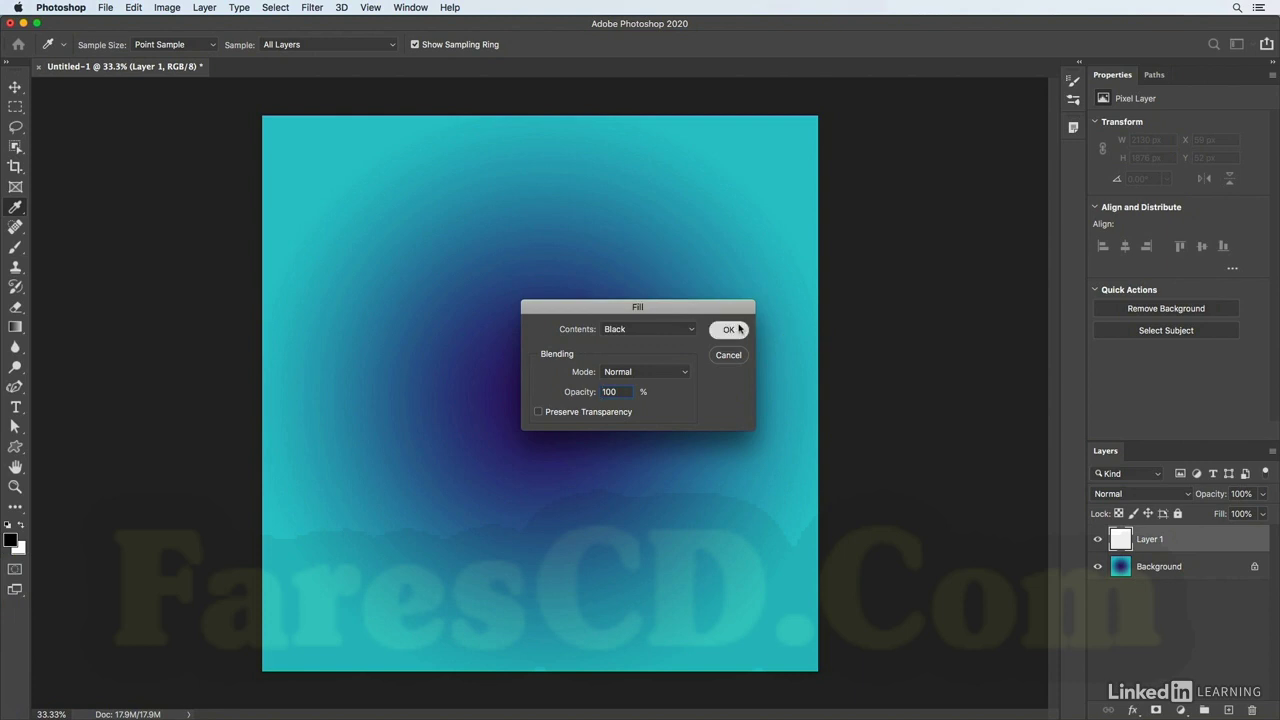
key("g")
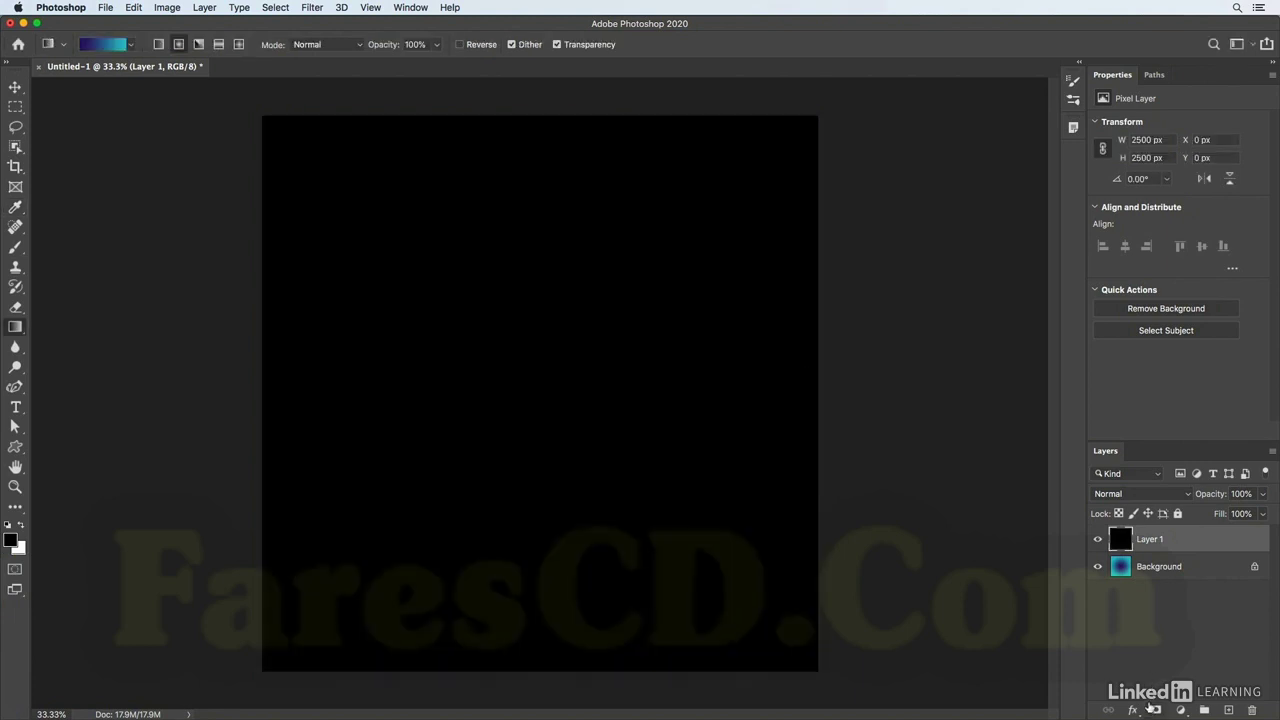
left_click(1154, 709)
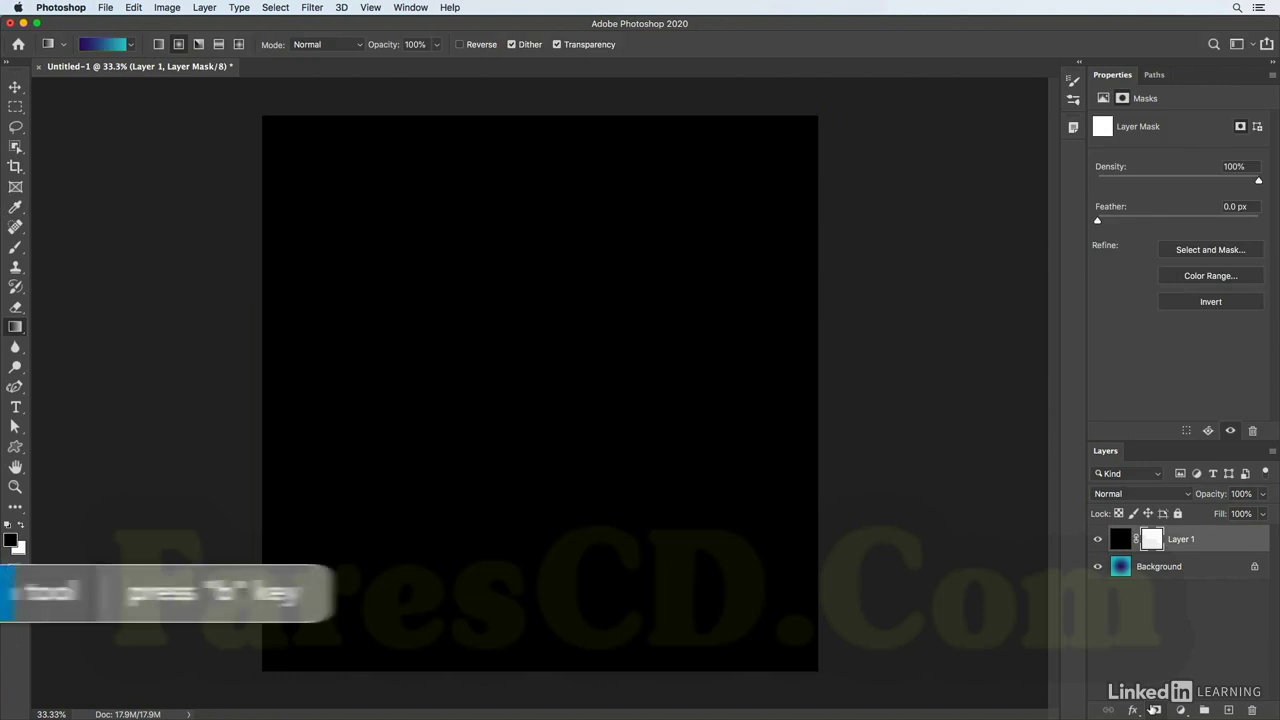
Paint overlapping black mandala strokes from the centre outward on Layer 1's mask, using the Brush tool with 30% smoothing
key("b")
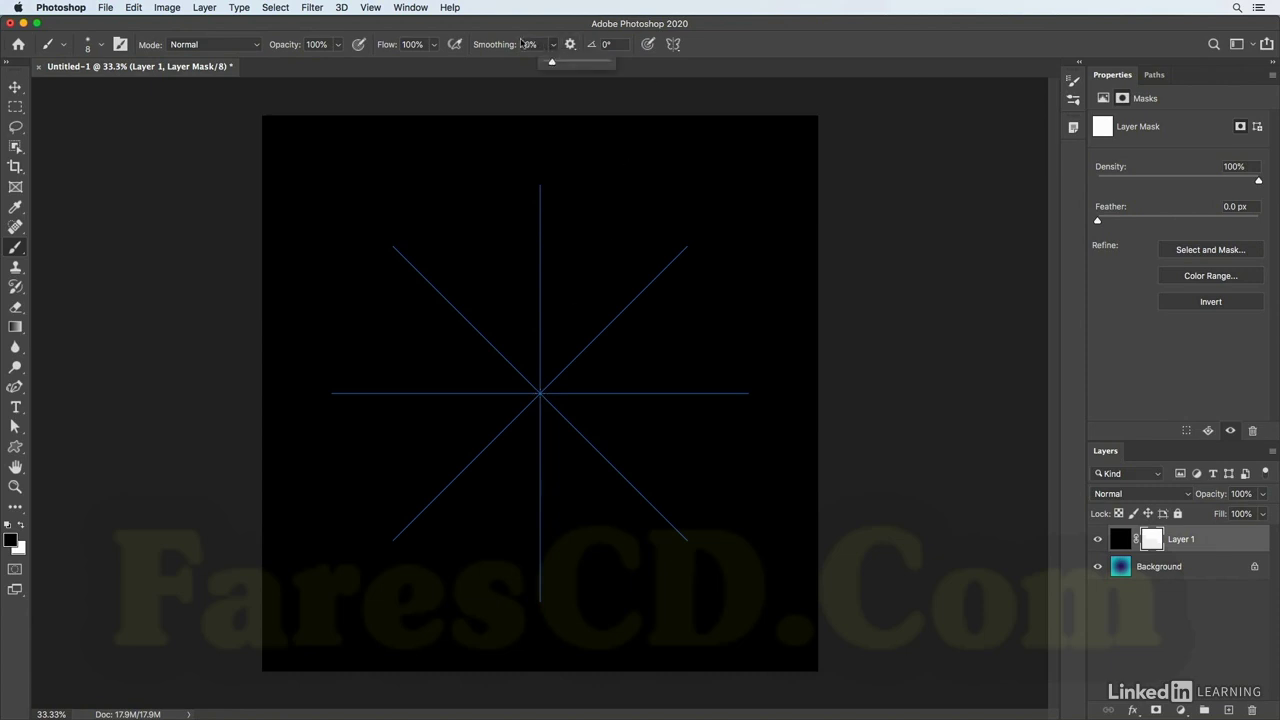
left_click(552, 47)
left_click_drag(549, 62, 564, 65)
left_click(539, 393)
mouse_move(554, 371)
left_mouse_down()
mouse_move(509, 366)
mouse_move(490, 466)
mouse_move(507, 498)
mouse_move(608, 506)
mouse_move(665, 563)
mouse_move(655, 588)
mouse_move(591, 604)
mouse_move(472, 579)
mouse_move(433, 547)
mouse_move(432, 502)
mouse_move(495, 536)
mouse_move(553, 534)
mouse_move(637, 499)
mouse_move(677, 458)
left_mouse_up()
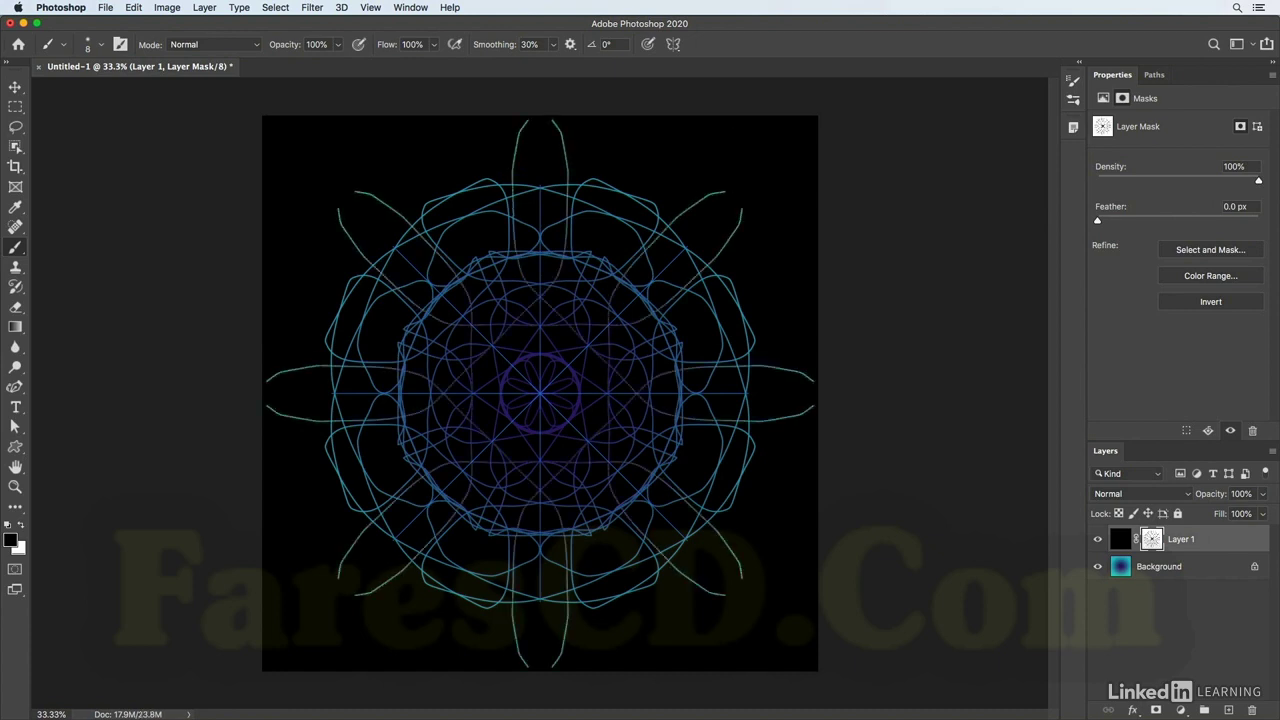
Open the paint symmetry options for the brush
left_click(673, 44)
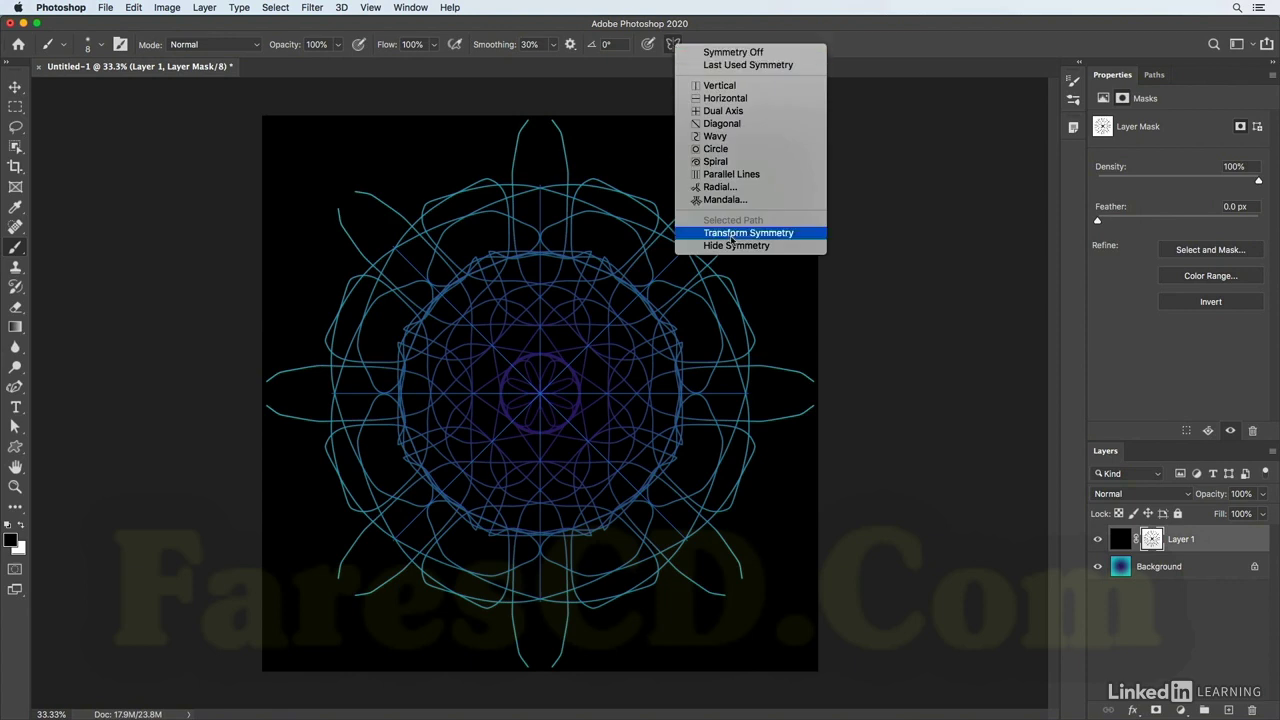